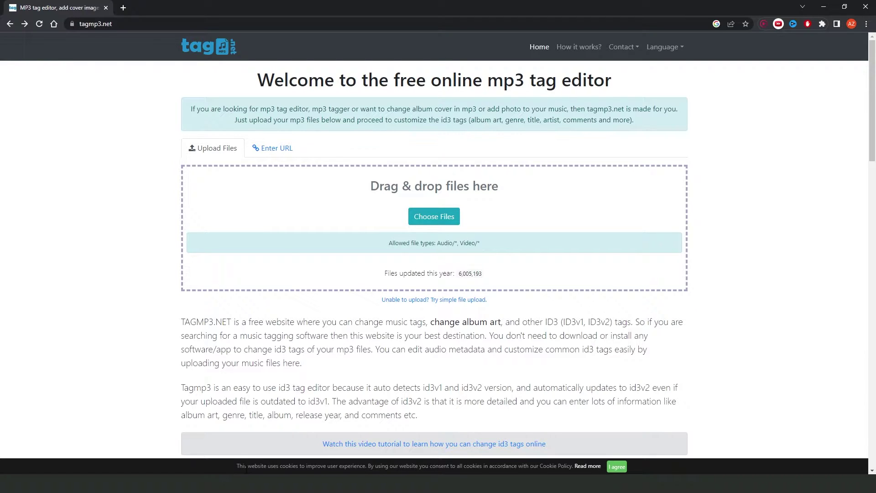
# - Drag MP3.mp3 from the TEST folder onto the tag editor's upload box
pyautogui.hotkey('alt', 'Tab')
pyautogui.moveTo(463, 71); pyautogui.dragTo(647, 77)
pyautogui.click(646, 198)
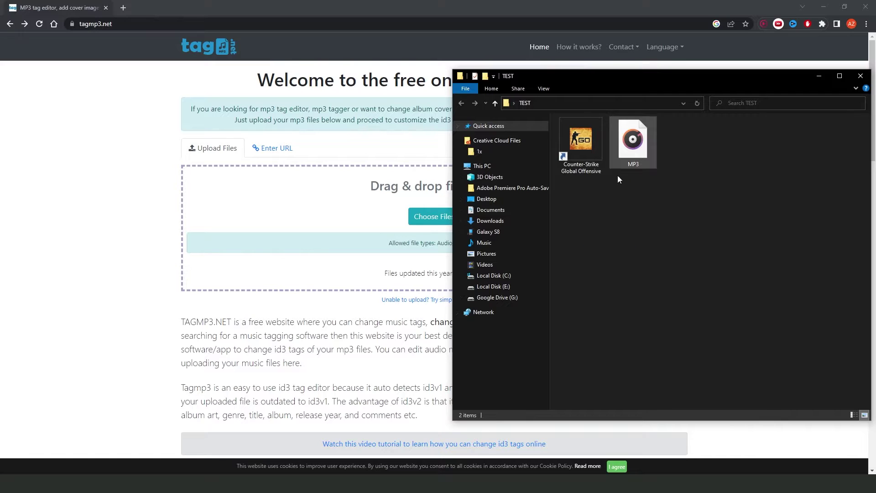
pyautogui.moveTo(633, 144); pyautogui.dragTo(368, 230)
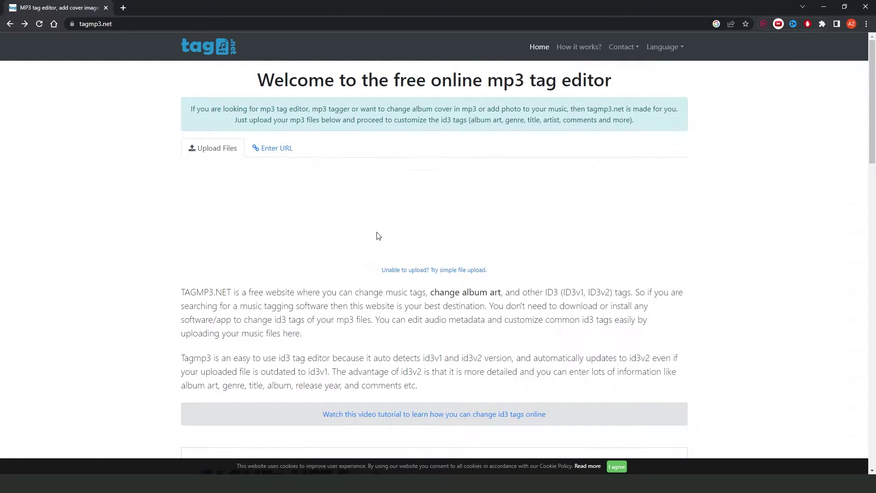
pyautogui.moveTo(248, 213); pyautogui.dragTo(207, 211)
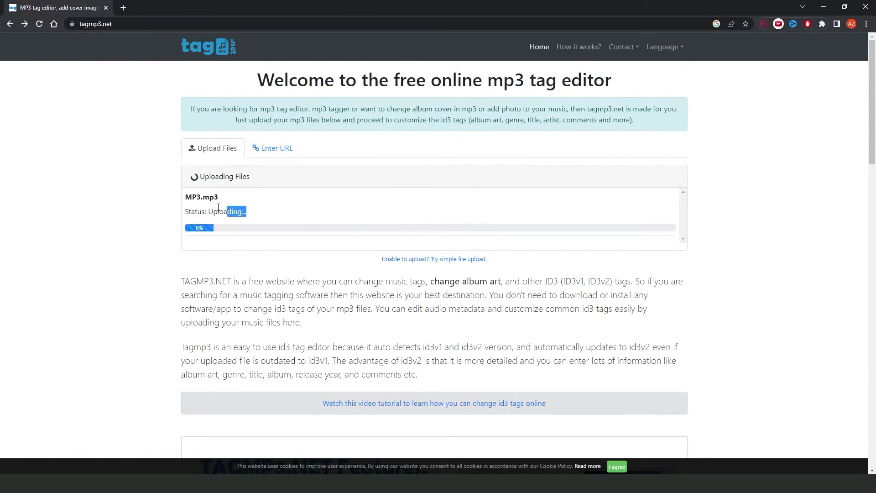
pyautogui.click(288, 216)
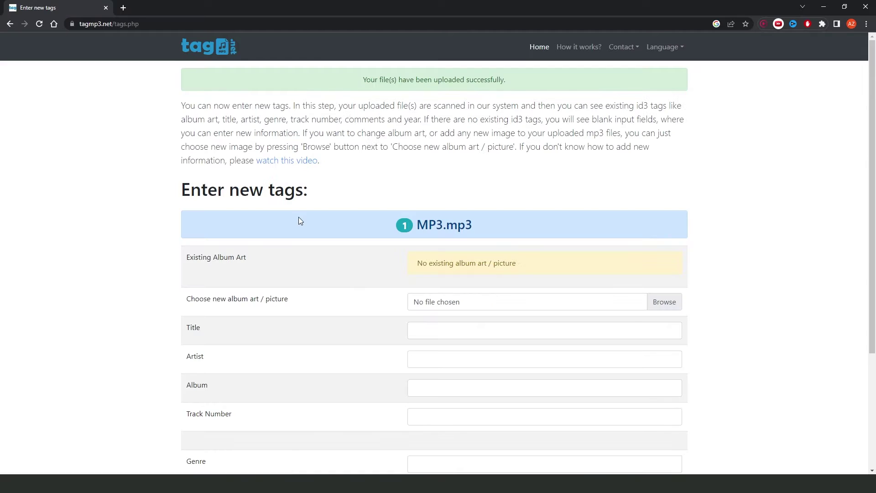
pyautogui.scroll(-3, 304, 221)
pyautogui.scroll(-3, 304, 221)
pyautogui.scroll(5, 303, 221)
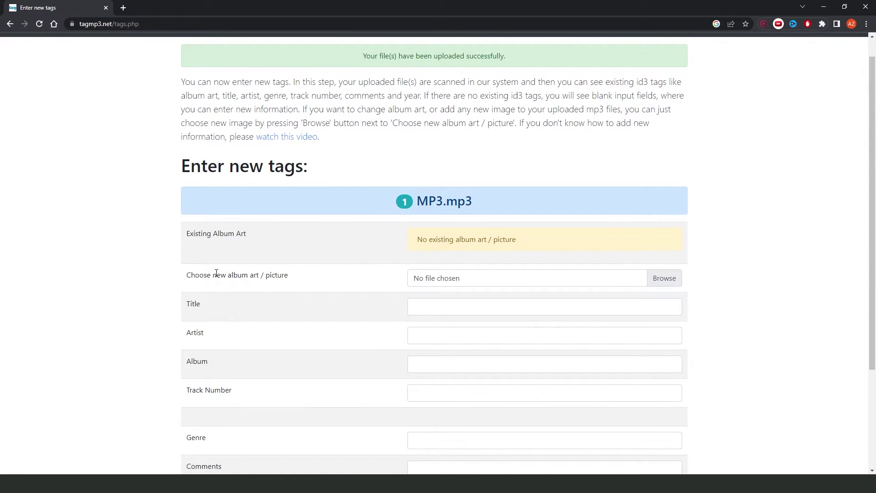
# - Pick quadrado-preto-1 (1).png as the new album art for MP3.mp3
pyautogui.moveTo(215, 274); pyautogui.dragTo(293, 275)
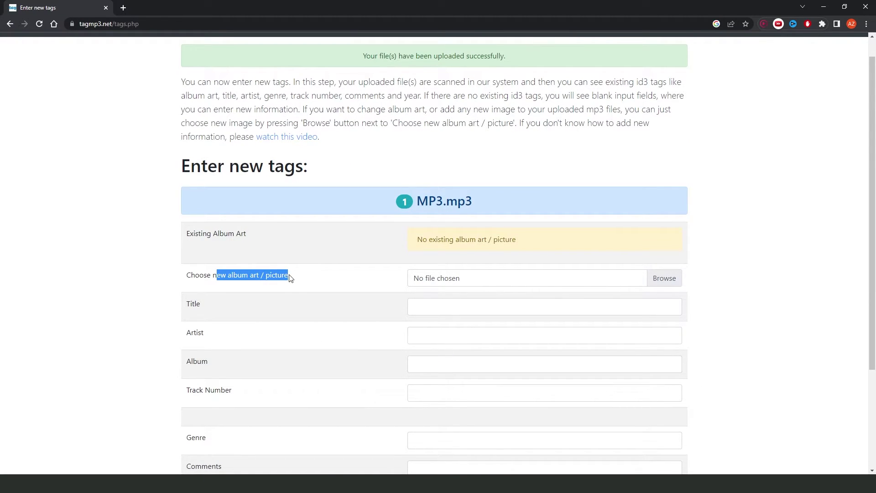
pyautogui.click(495, 295)
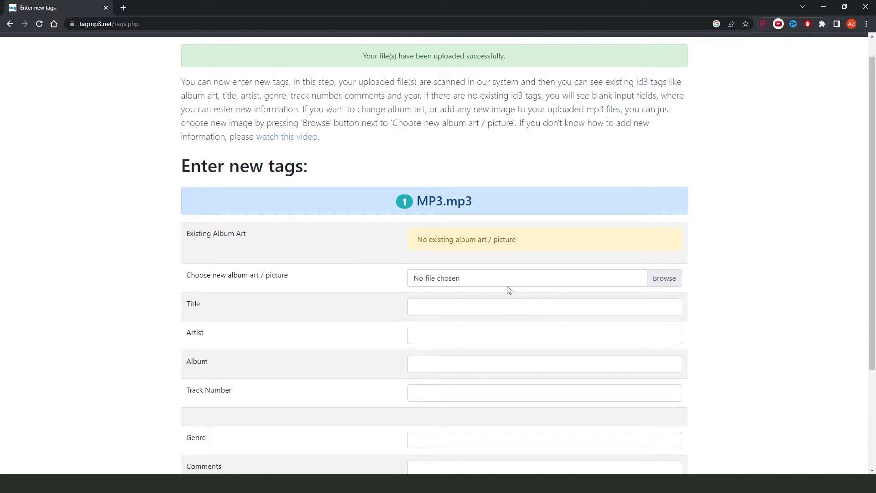
pyautogui.click(665, 277)
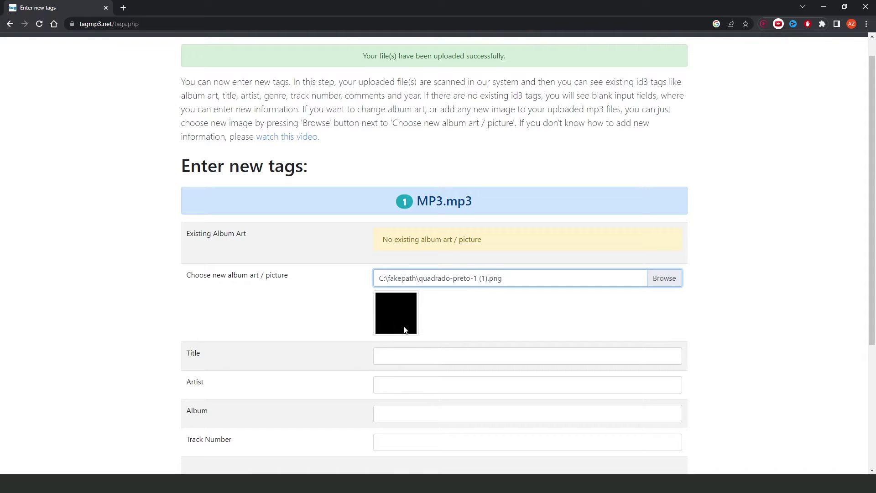
pyautogui.scroll(-1, 403, 329)
pyautogui.scroll(-1, 406, 233)
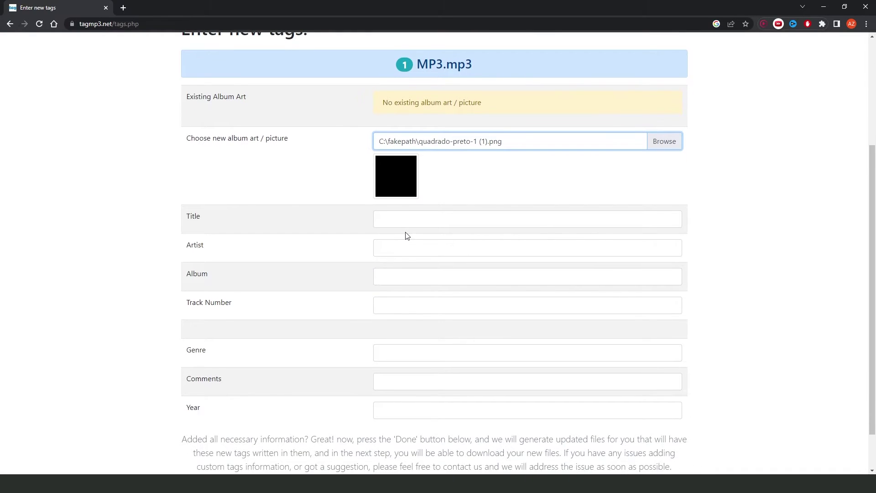
pyautogui.scroll(1, 405, 235)
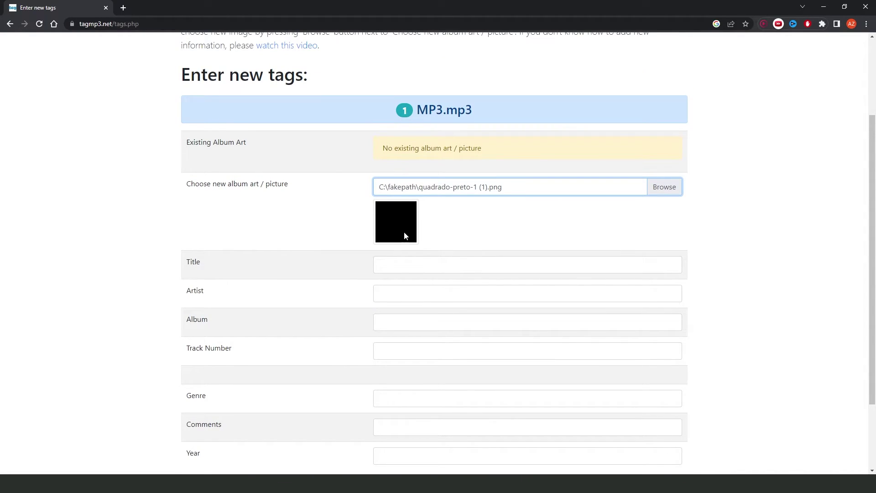
# - Enter 'Asdfefe' in the Title field and move on to the Artist field
pyautogui.click(403, 264)
pyautogui.scroll(-1, 335, 280)
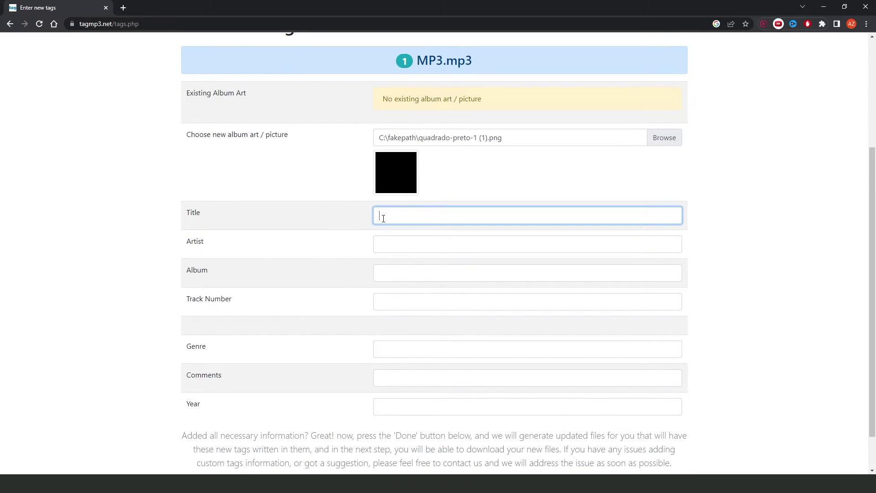
pyautogui.click(528, 216)
pyautogui.write('Asdfefe')
pyautogui.click(392, 243)
pyautogui.doubleClick(196, 301)
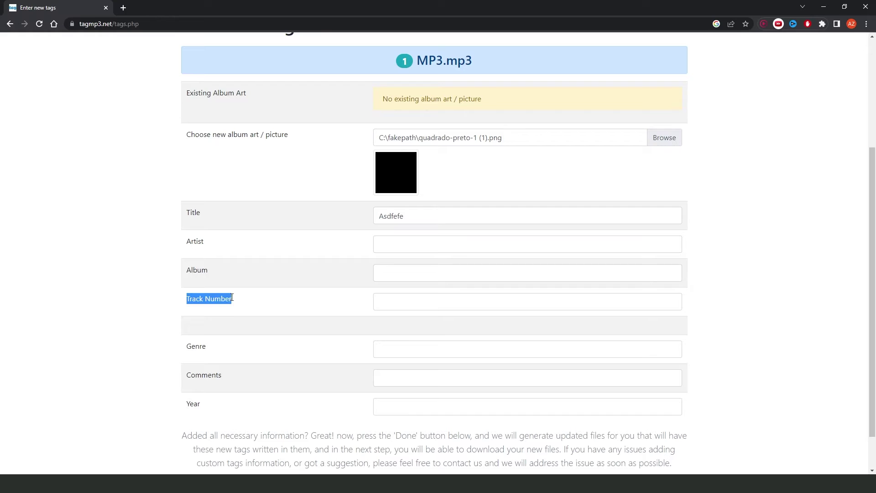
pyautogui.click(209, 303)
pyautogui.scroll(-1, 206, 329)
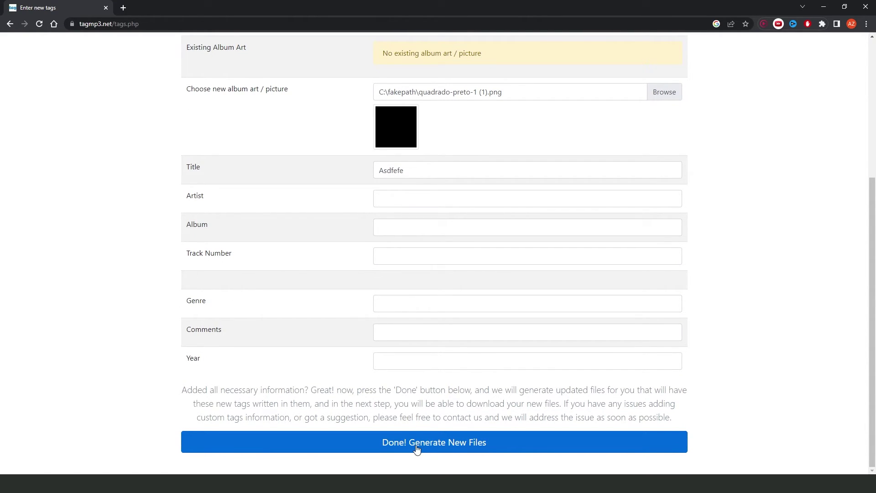
pyautogui.scroll(2, 419, 446)
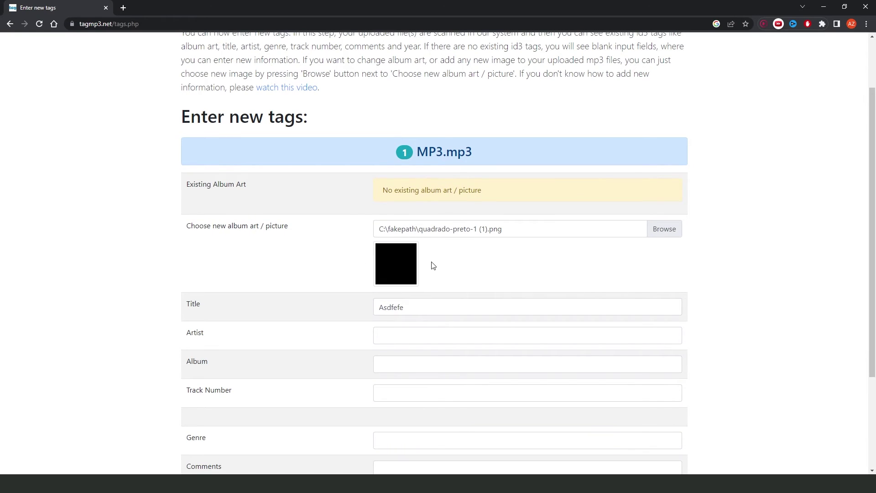